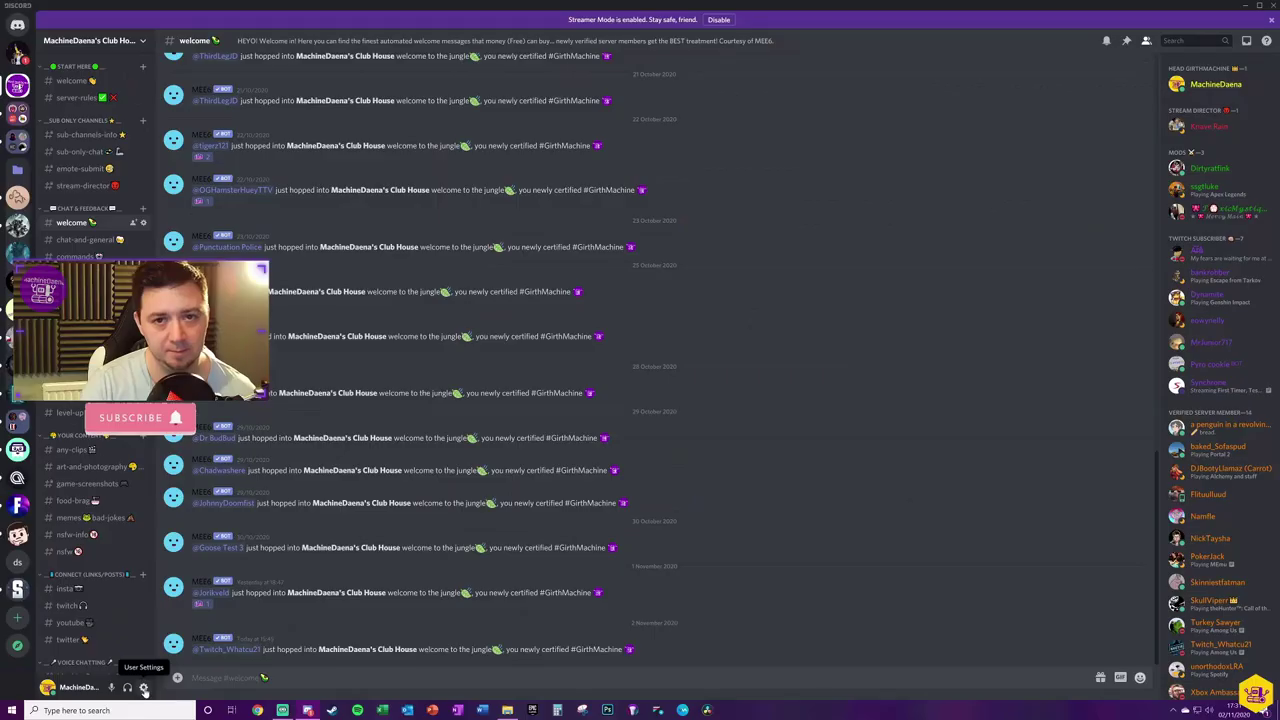
Open Discord's Keybinds settings, showing Toggle Mute (Ctrl+Shift+M) and Toggle Deafen (Ctrl+Shift+D)
click(427, 629)
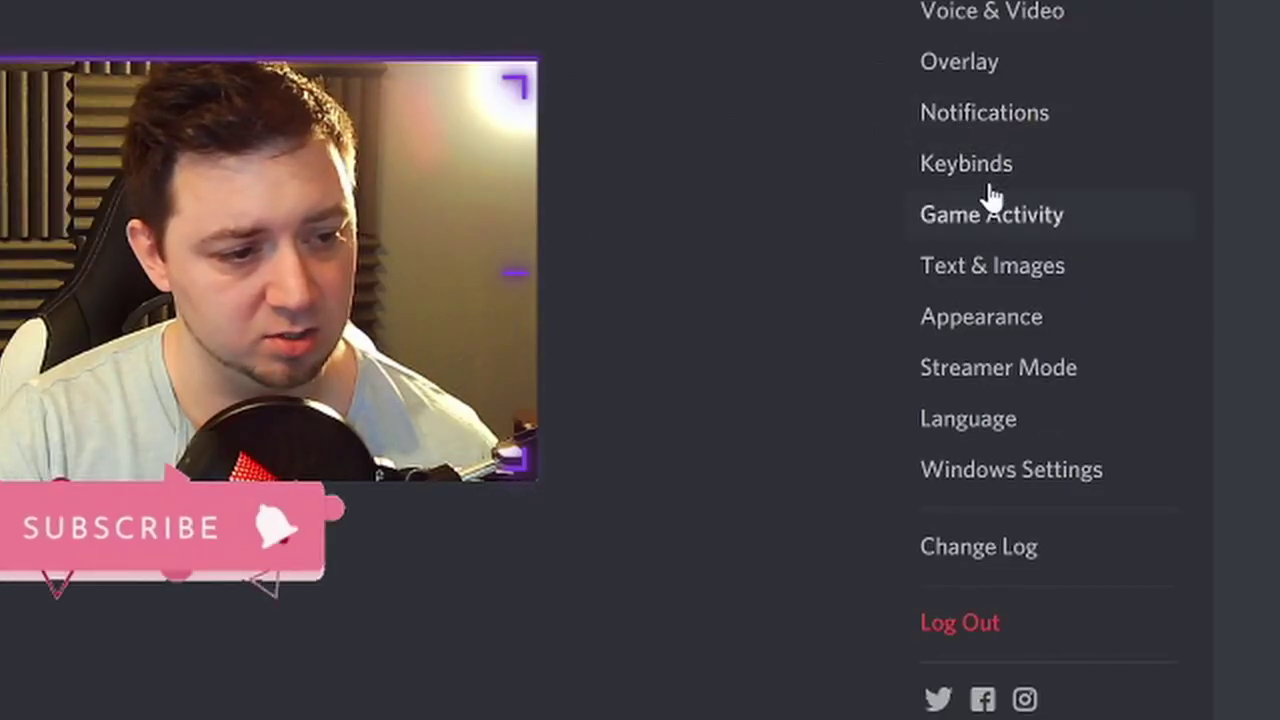
click(988, 172)
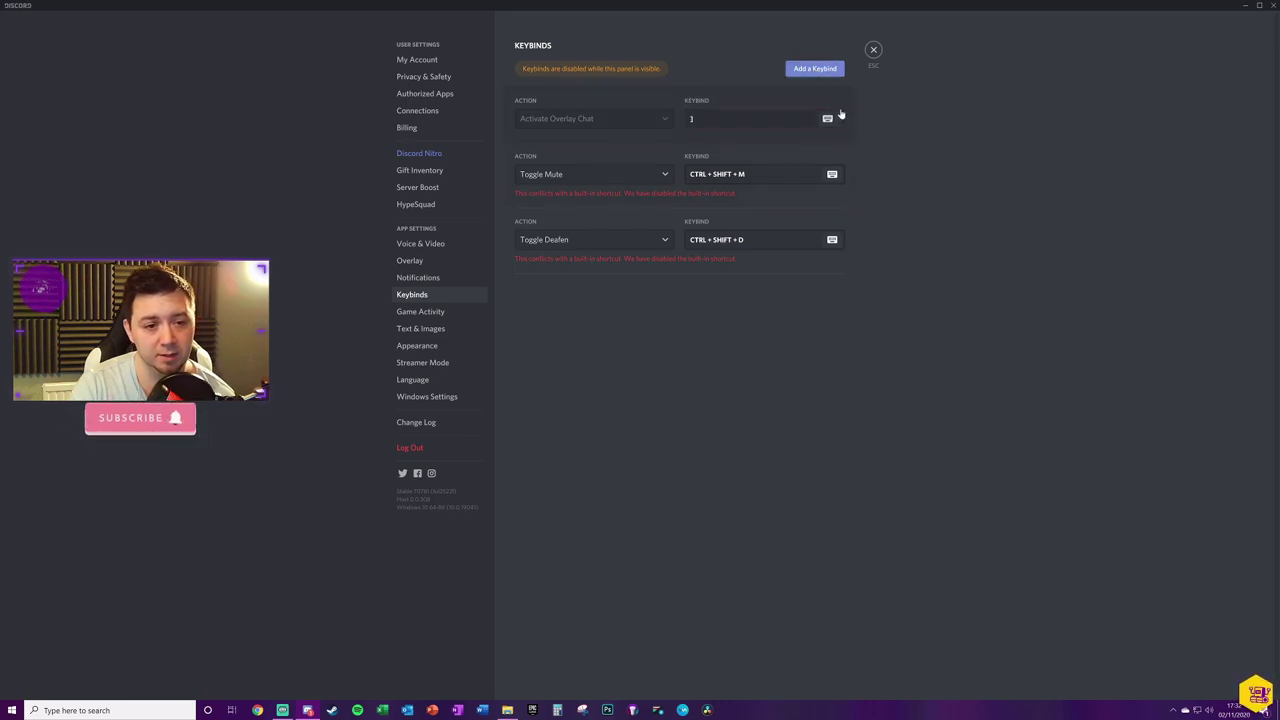
click(828, 70)
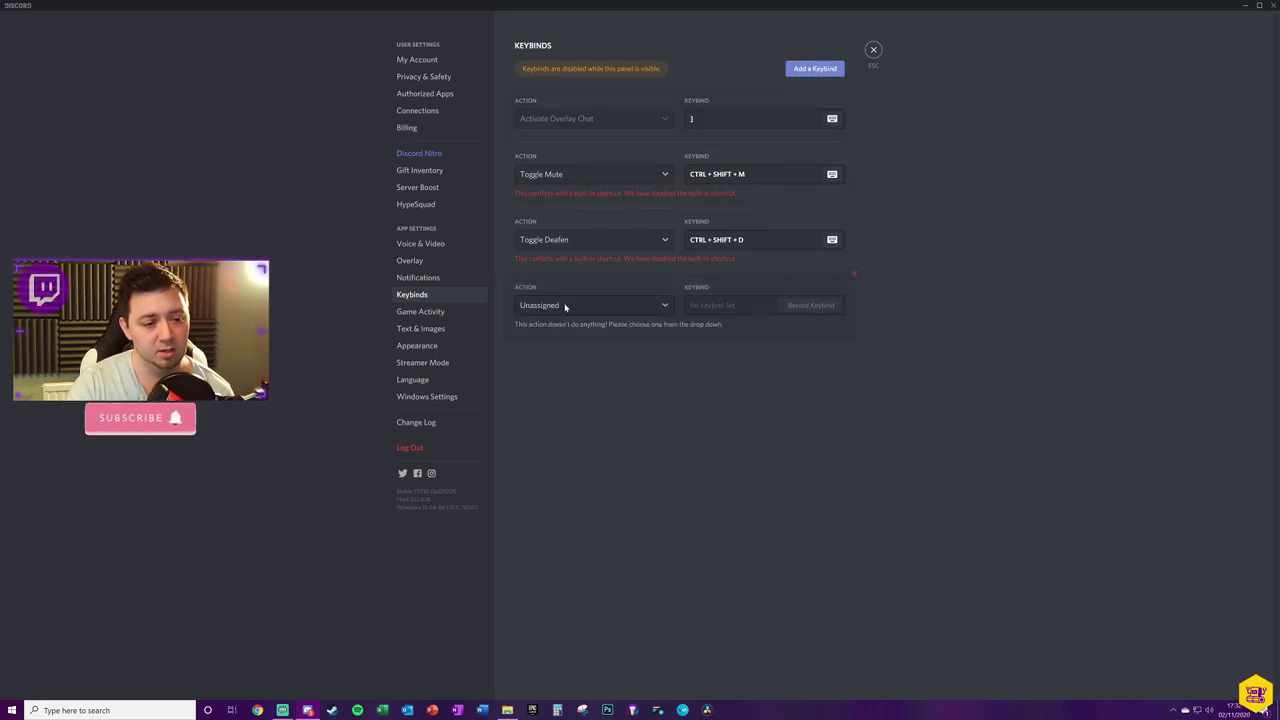
click(546, 306)
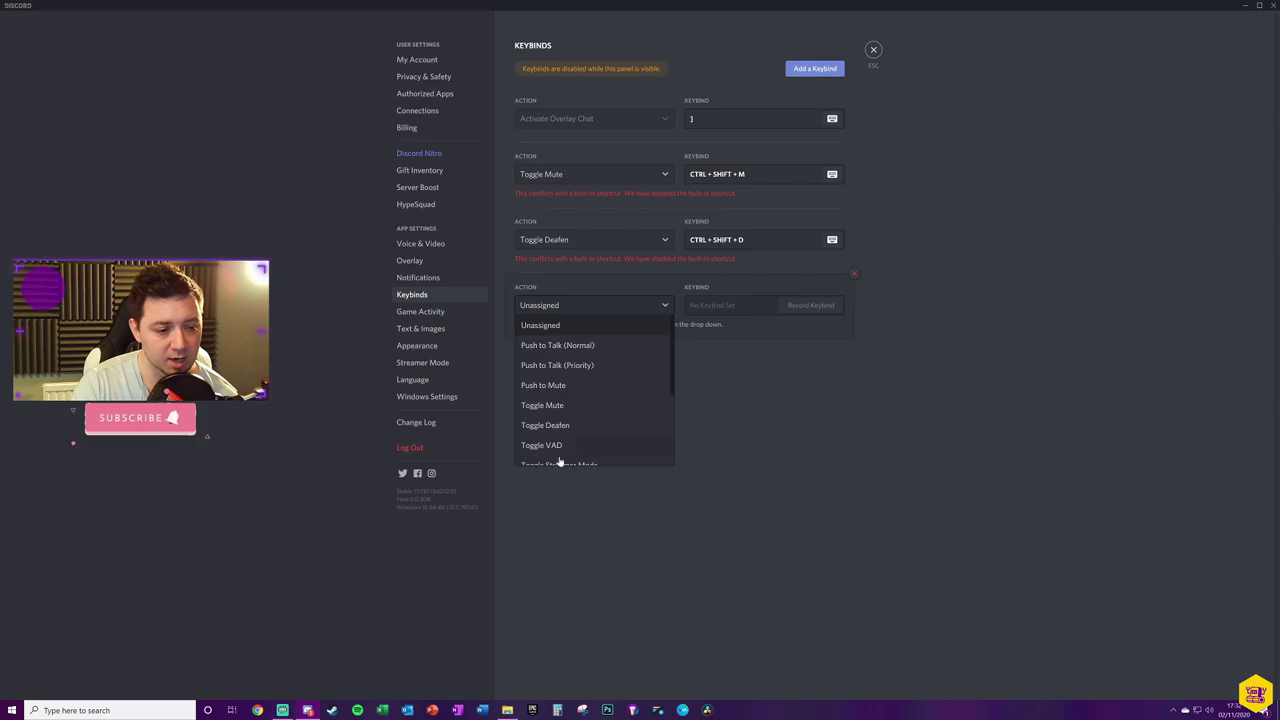
scroll(560, 400, down, 3)
scroll(567, 437, up, 3)
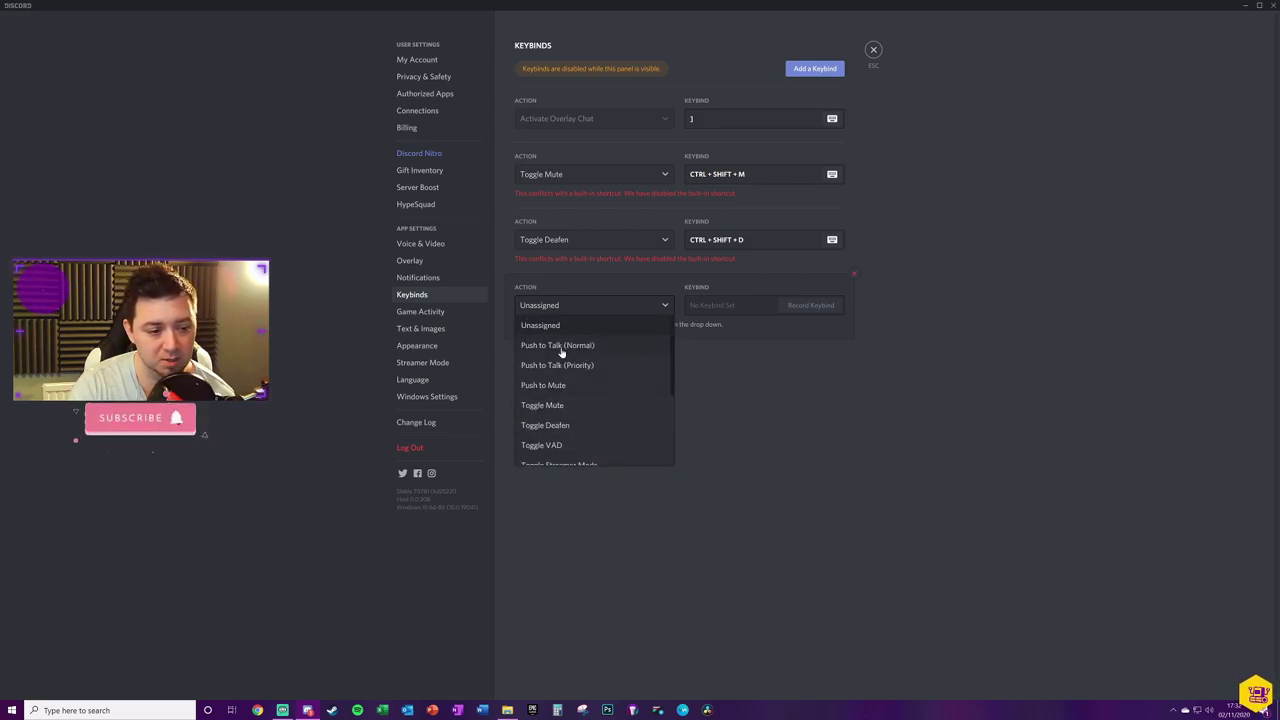
click(573, 405)
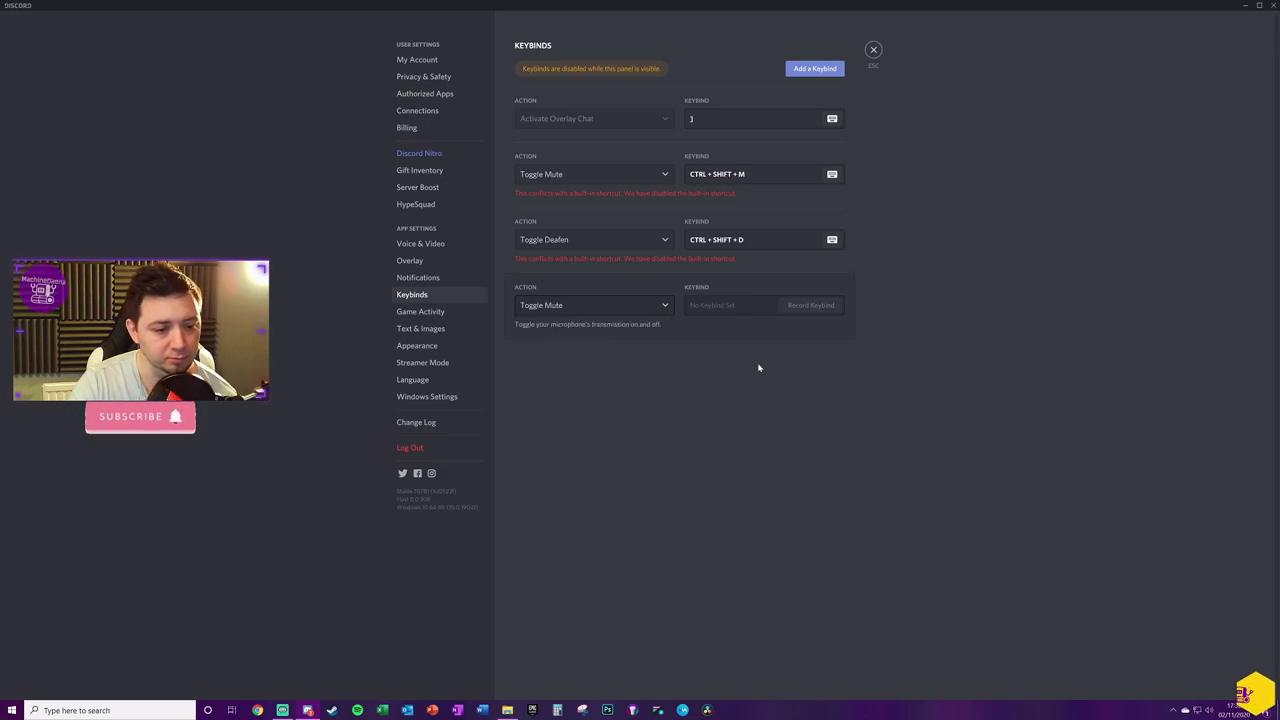
click(810, 305)
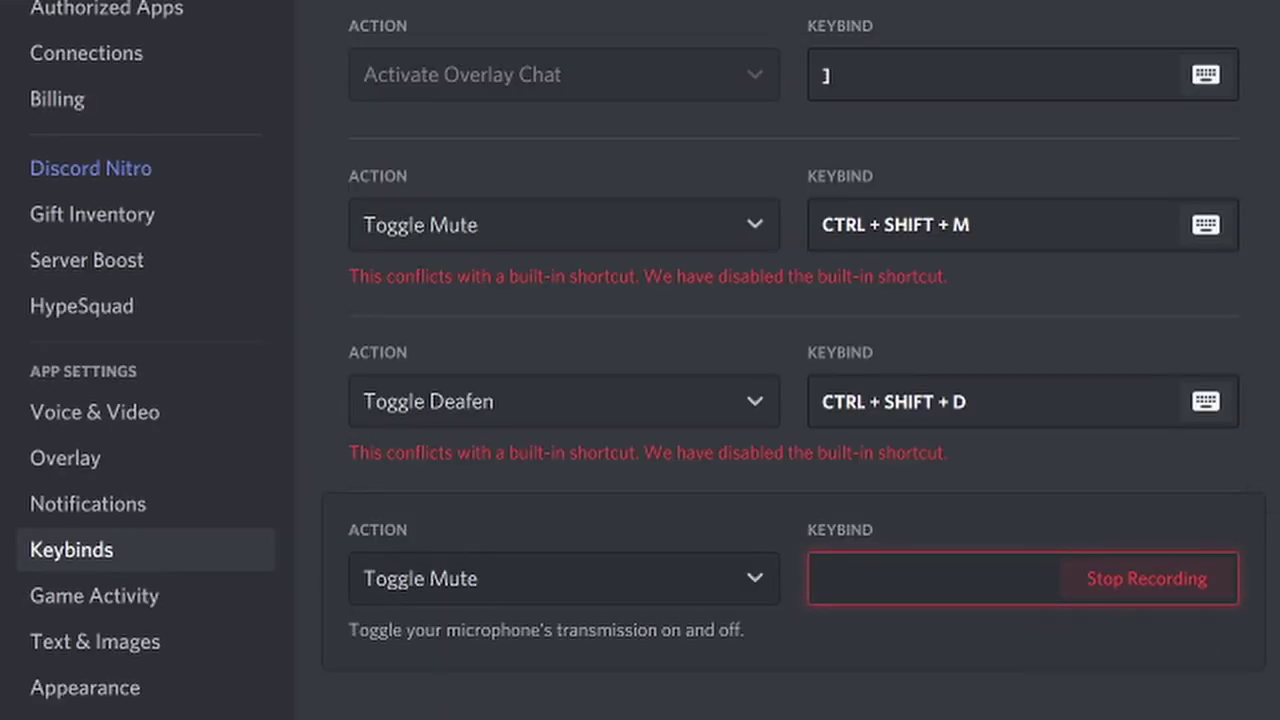
key(ctrl+shift+z)
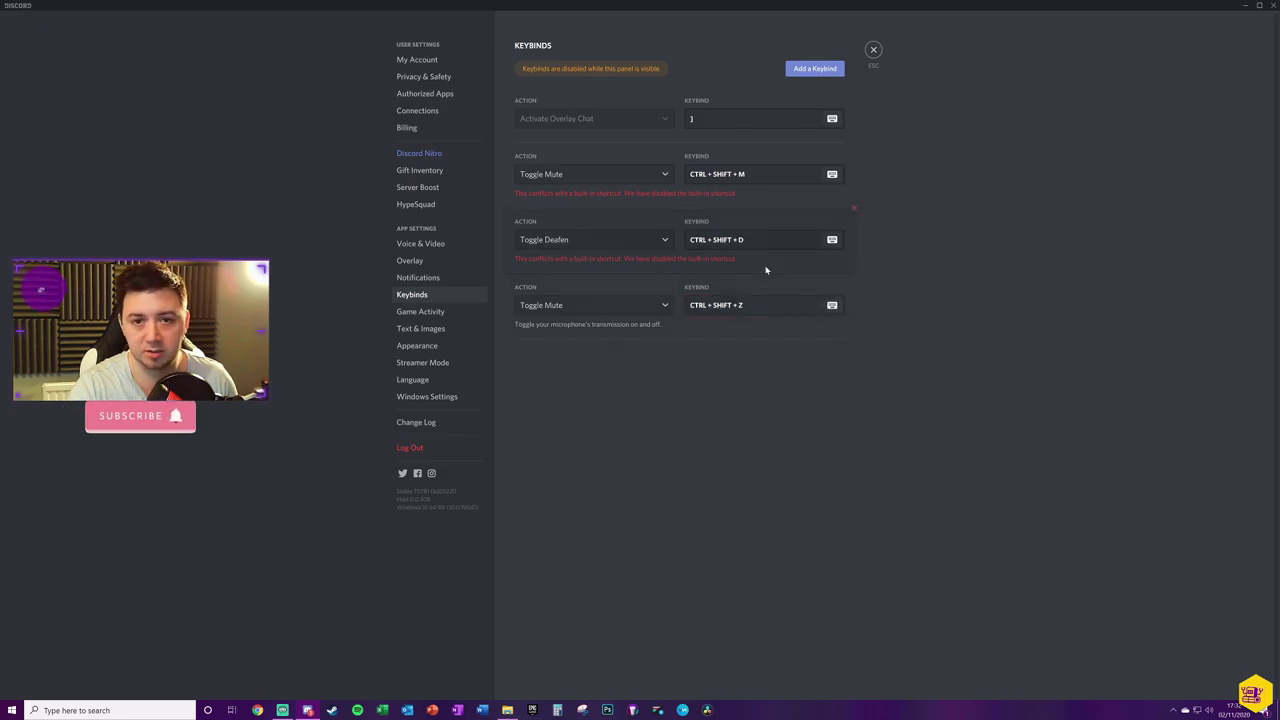
click(851, 277)
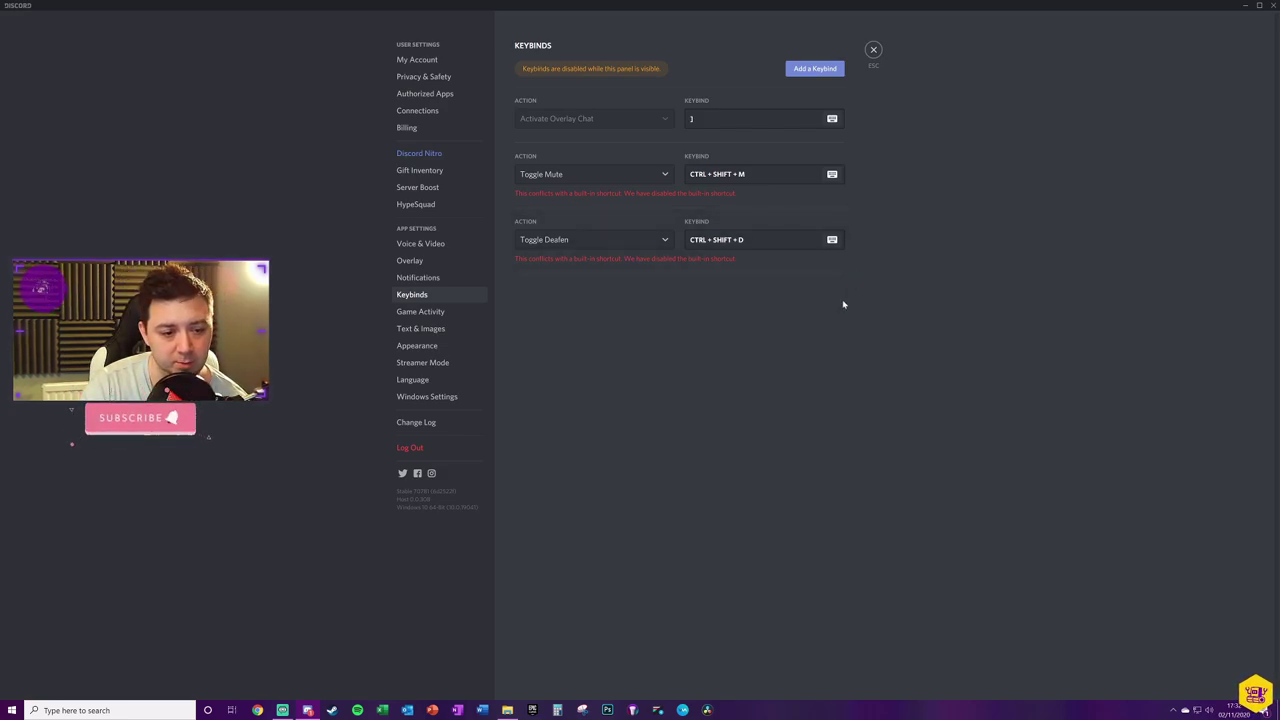
Add a new keybind entry and browse its Action list, leaving it unassigned
click(815, 70)
click(595, 305)
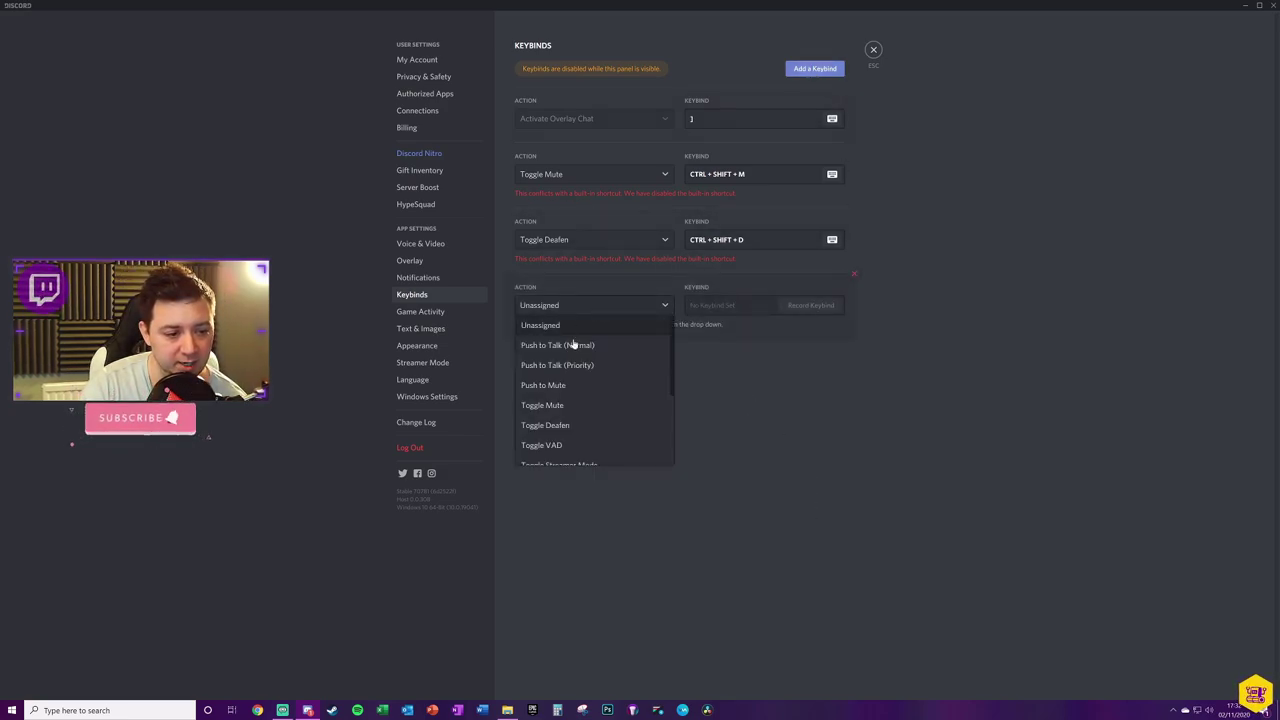
scroll(595, 385, down, 3)
scroll(583, 425, up, 3)
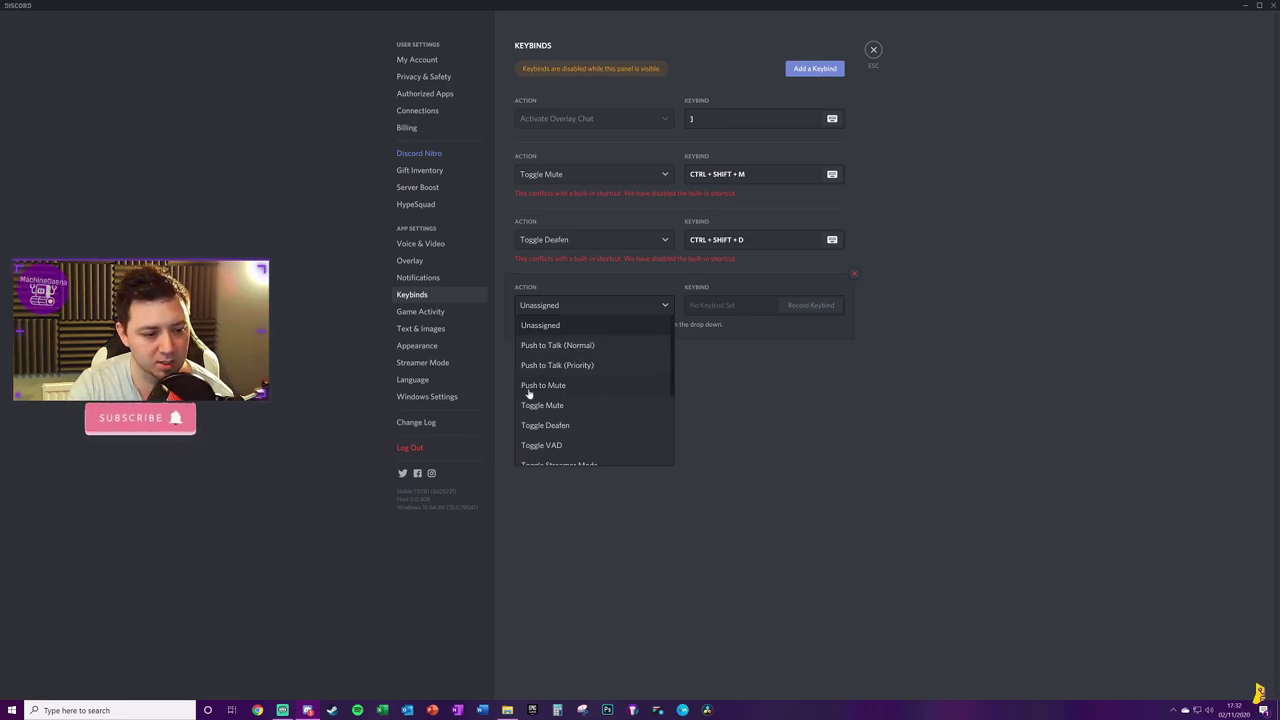
scroll(529, 392, down, 1)
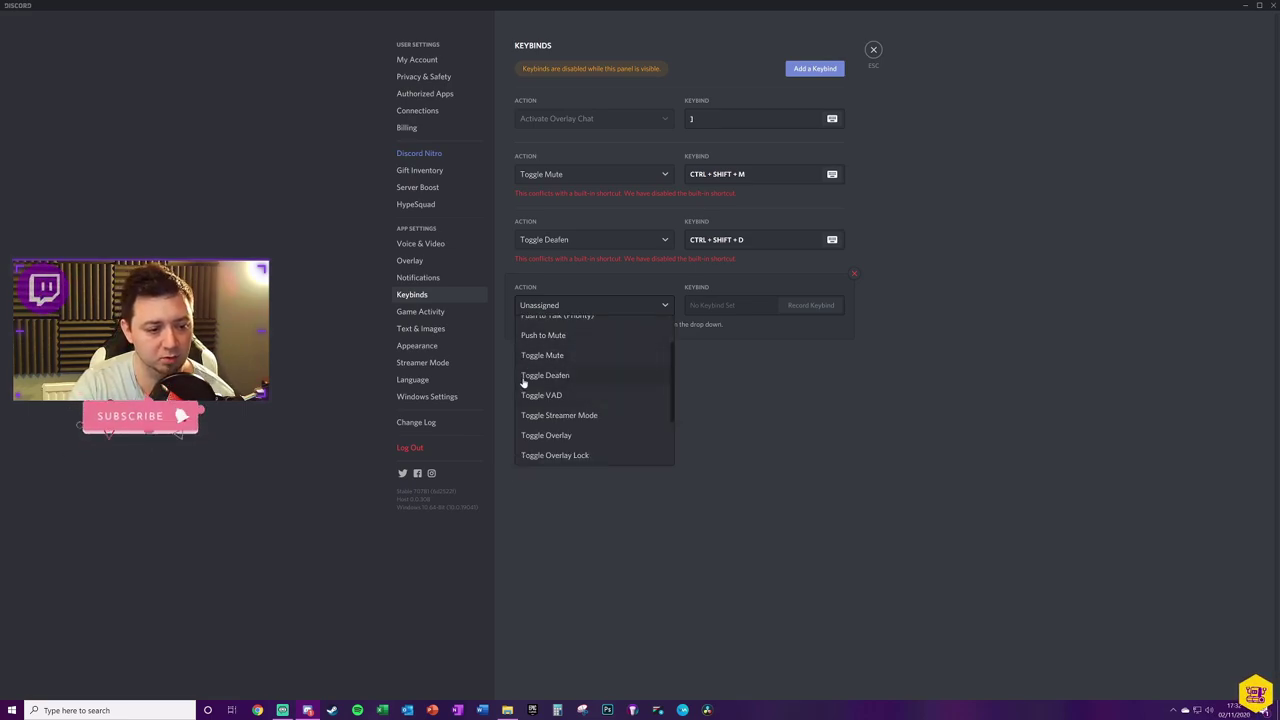
scroll(538, 402, down, 1)
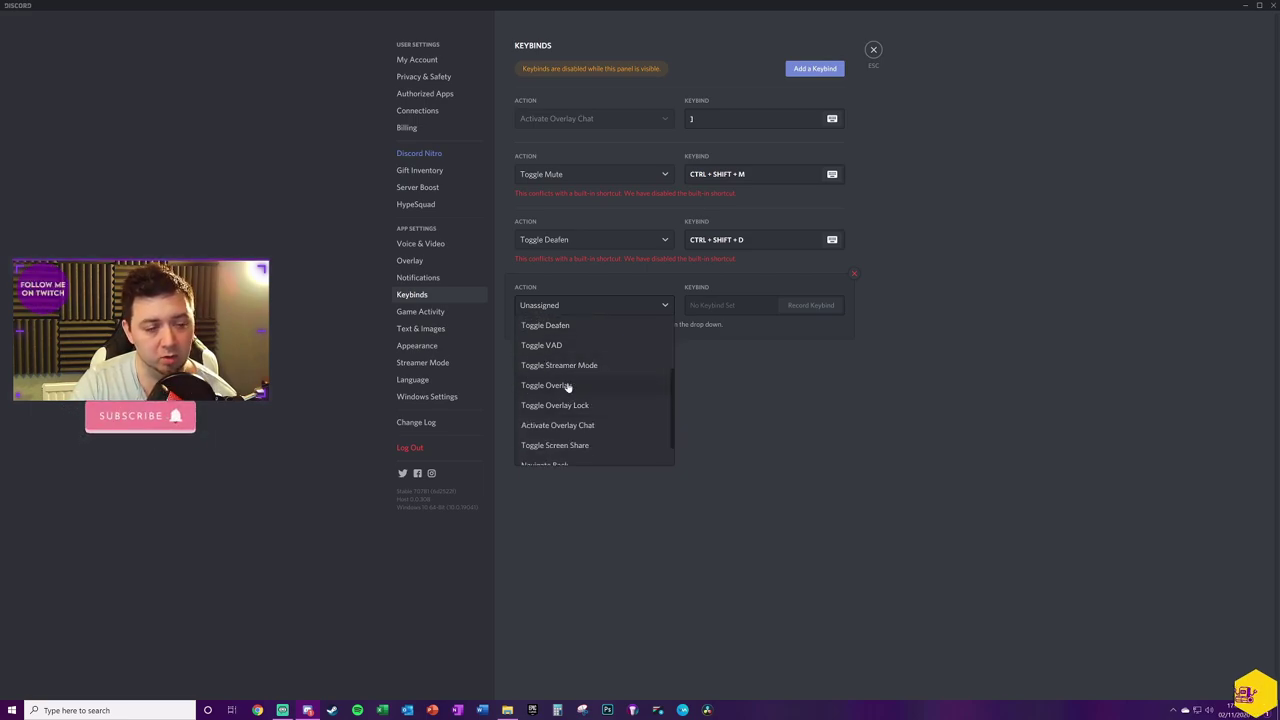
scroll(632, 403, down, 1)
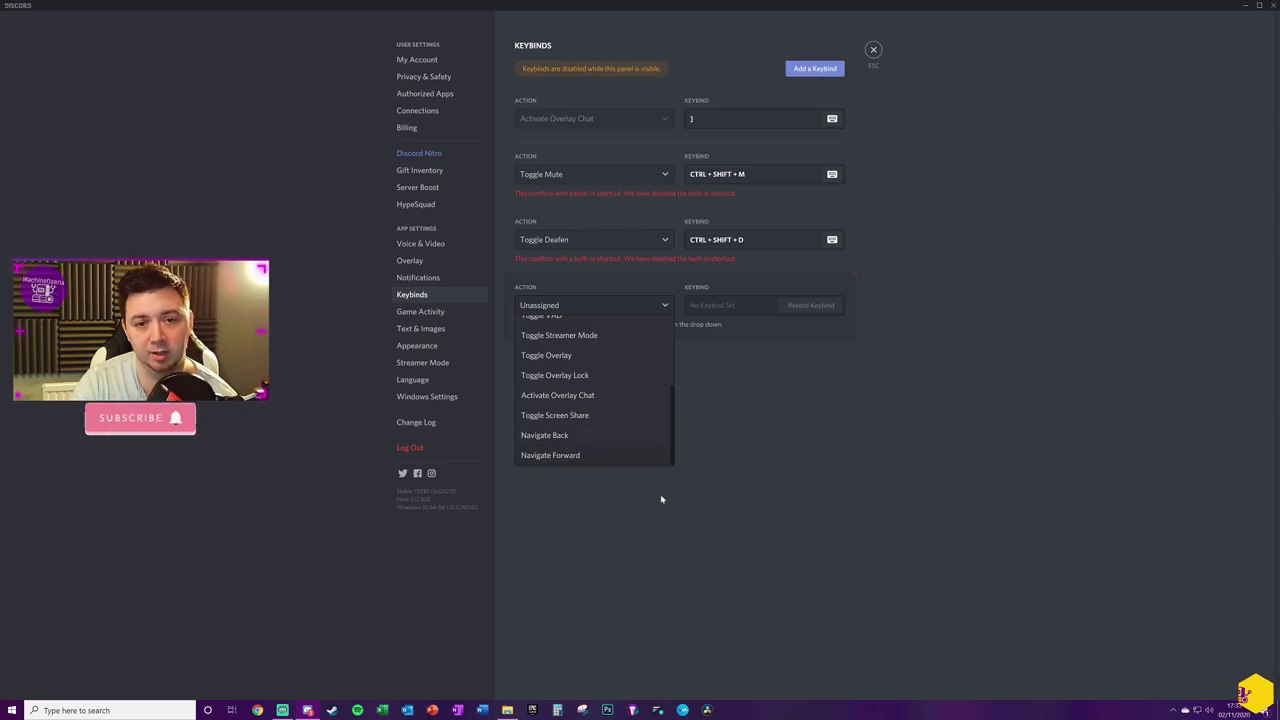
click(837, 510)
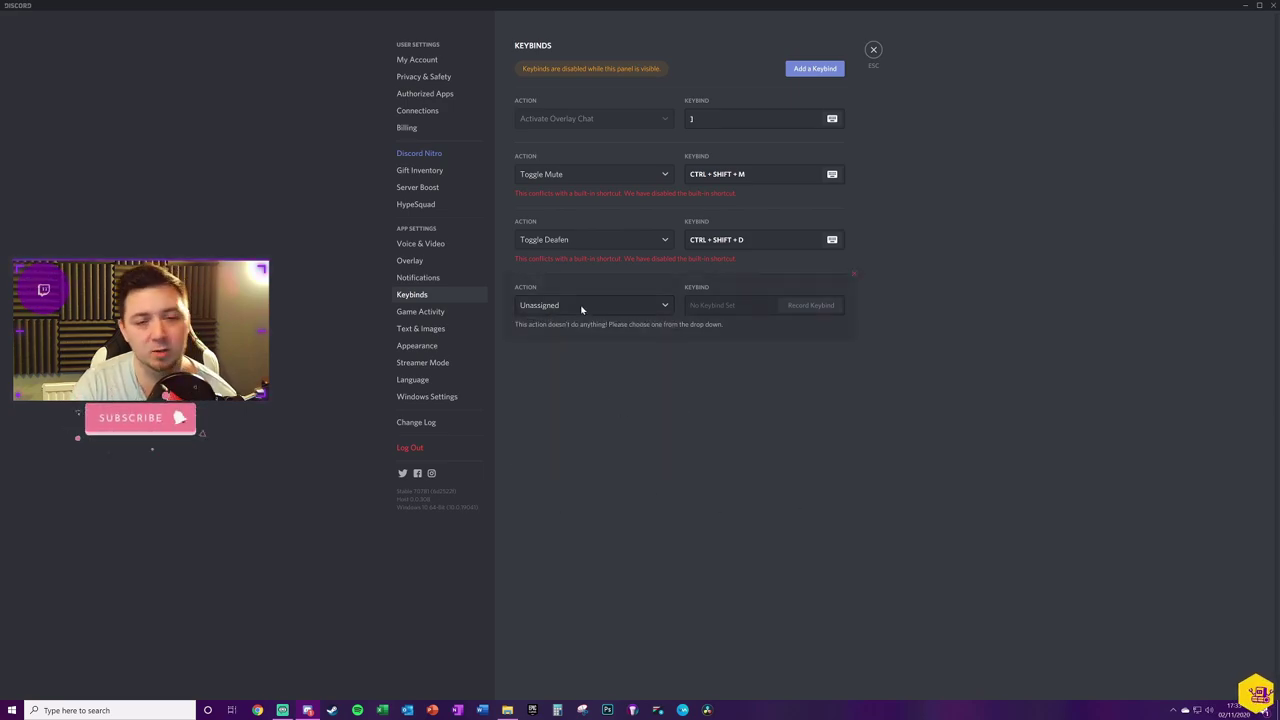
Minimise Discord and bring up the Stream Deck app from the hidden tray icons
click(1244, 6)
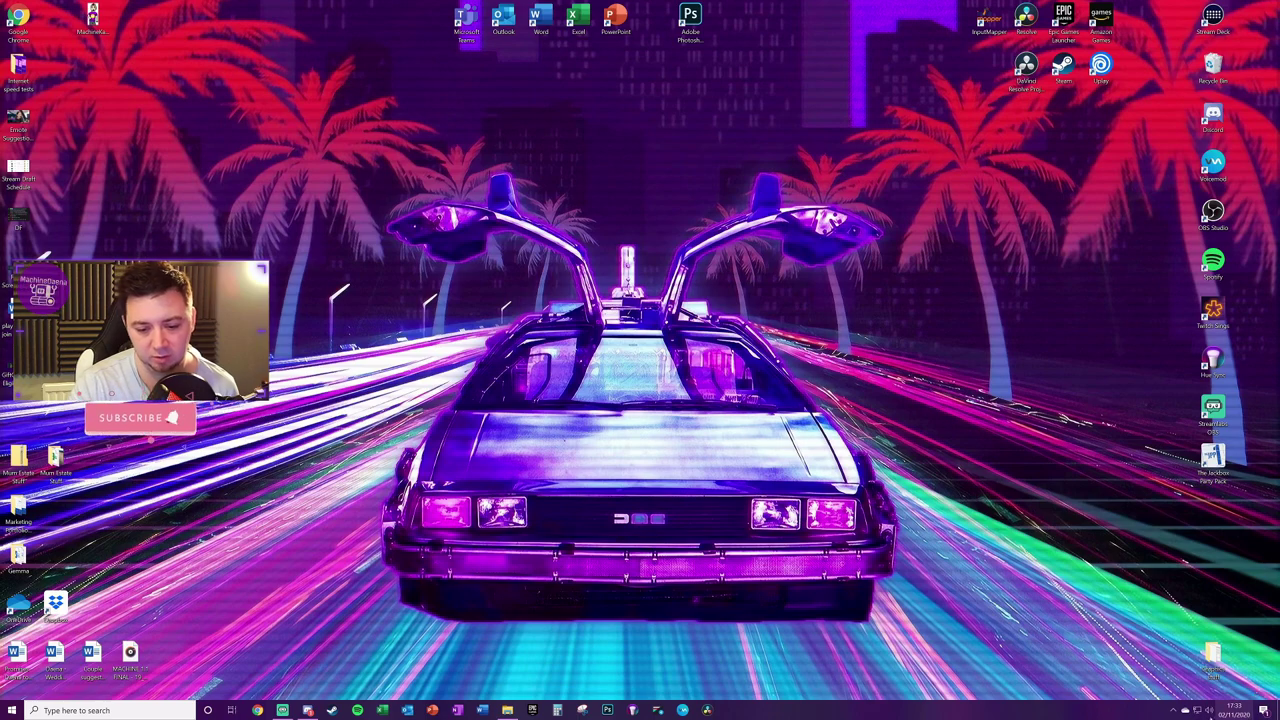
click(1174, 711)
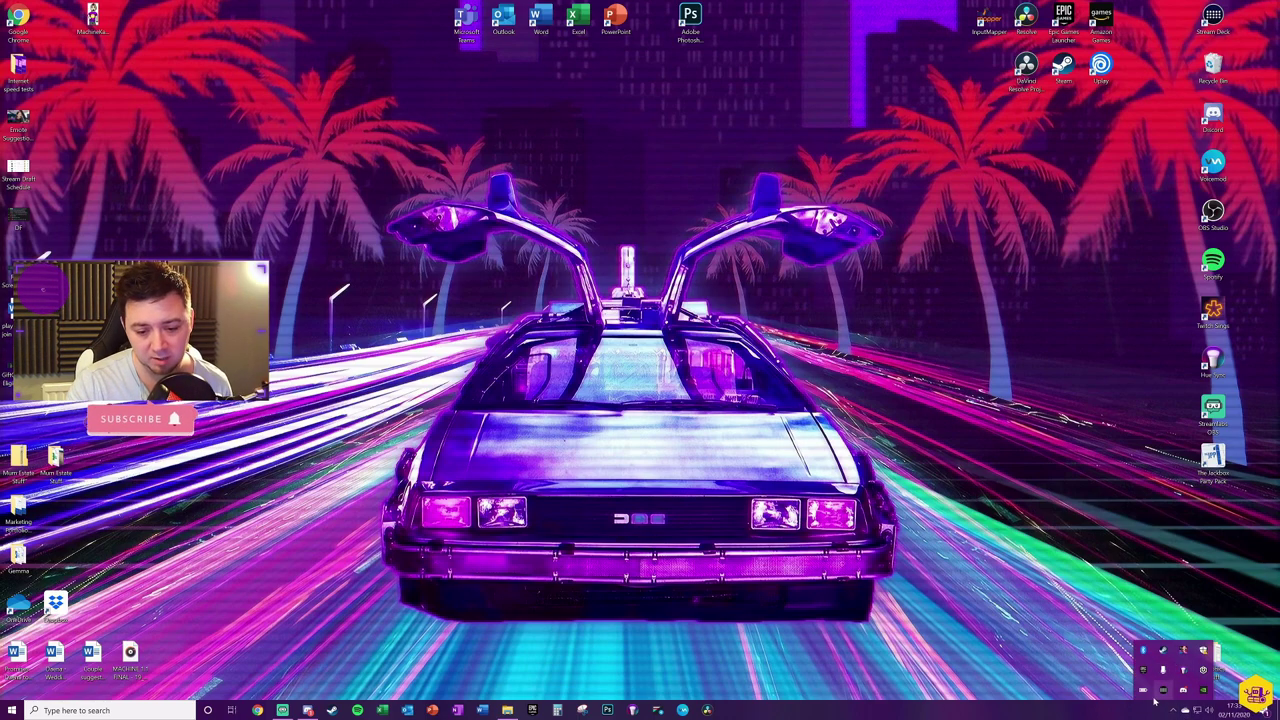
click(1163, 690)
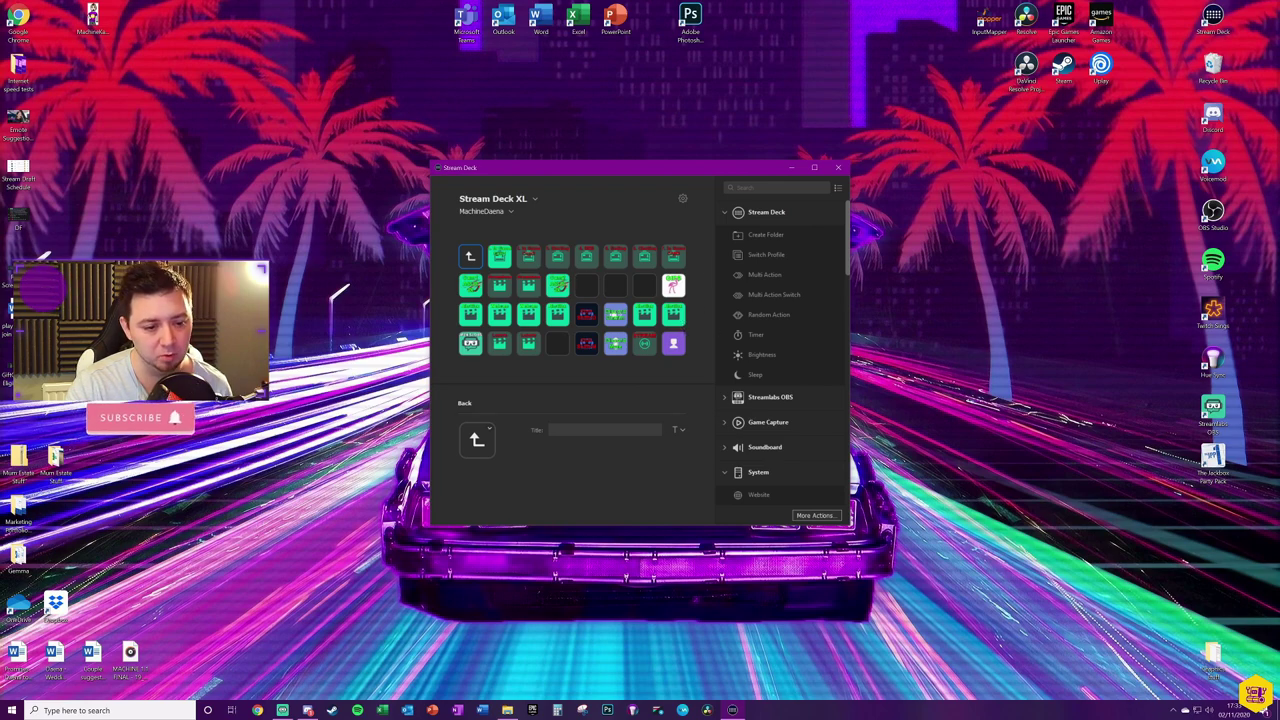
Place a System Hotkey action on an empty key and title it 'Mute' / 'Discord' on two lines
click(766, 212)
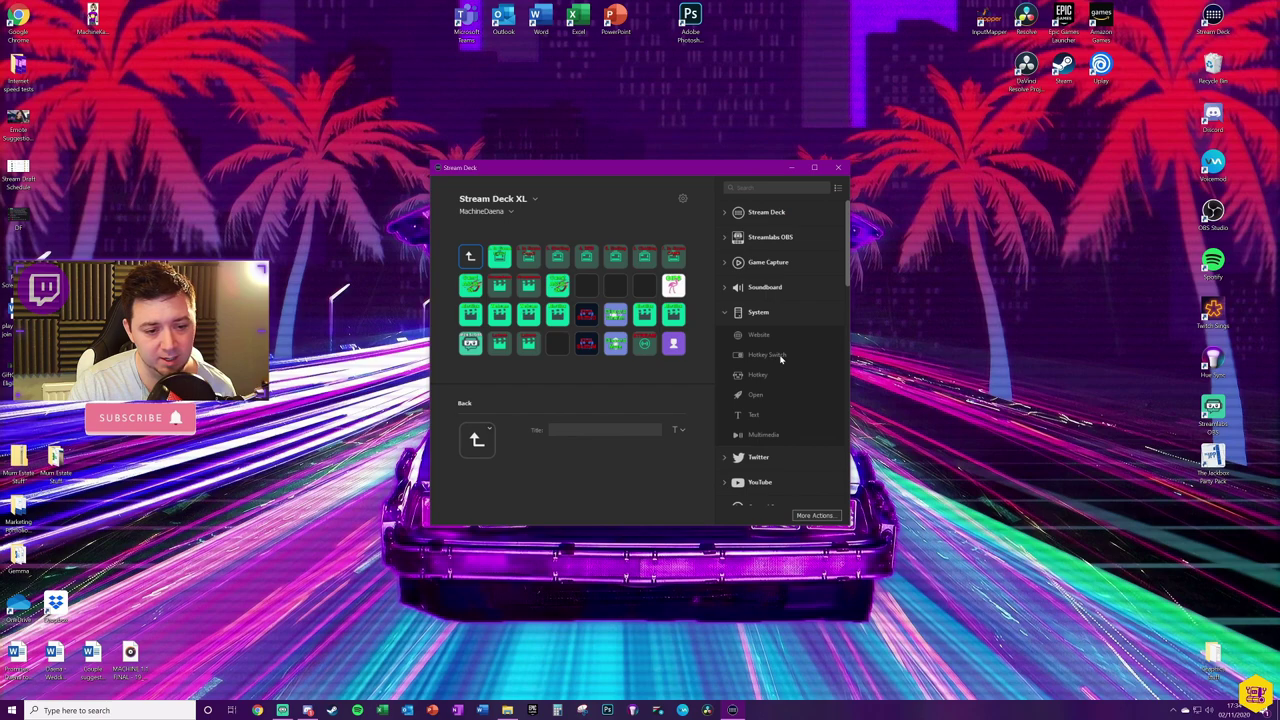
drag(764, 376, 615, 286)
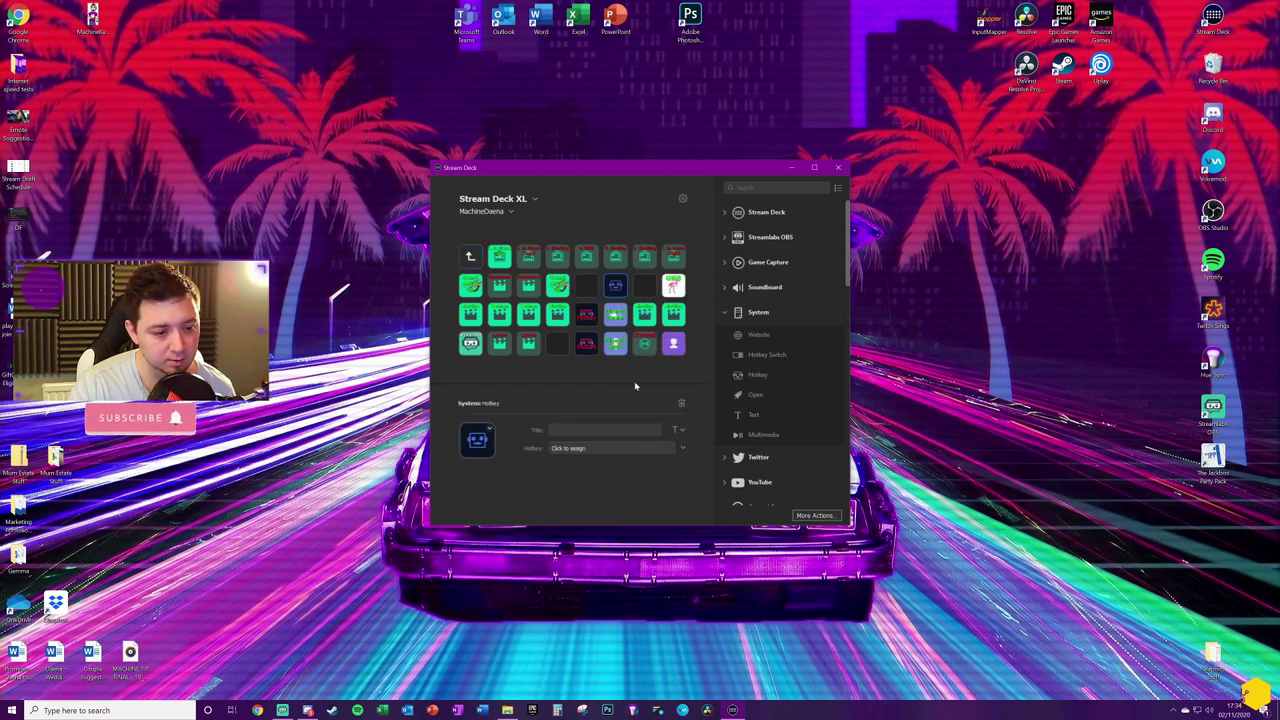
click(600, 429)
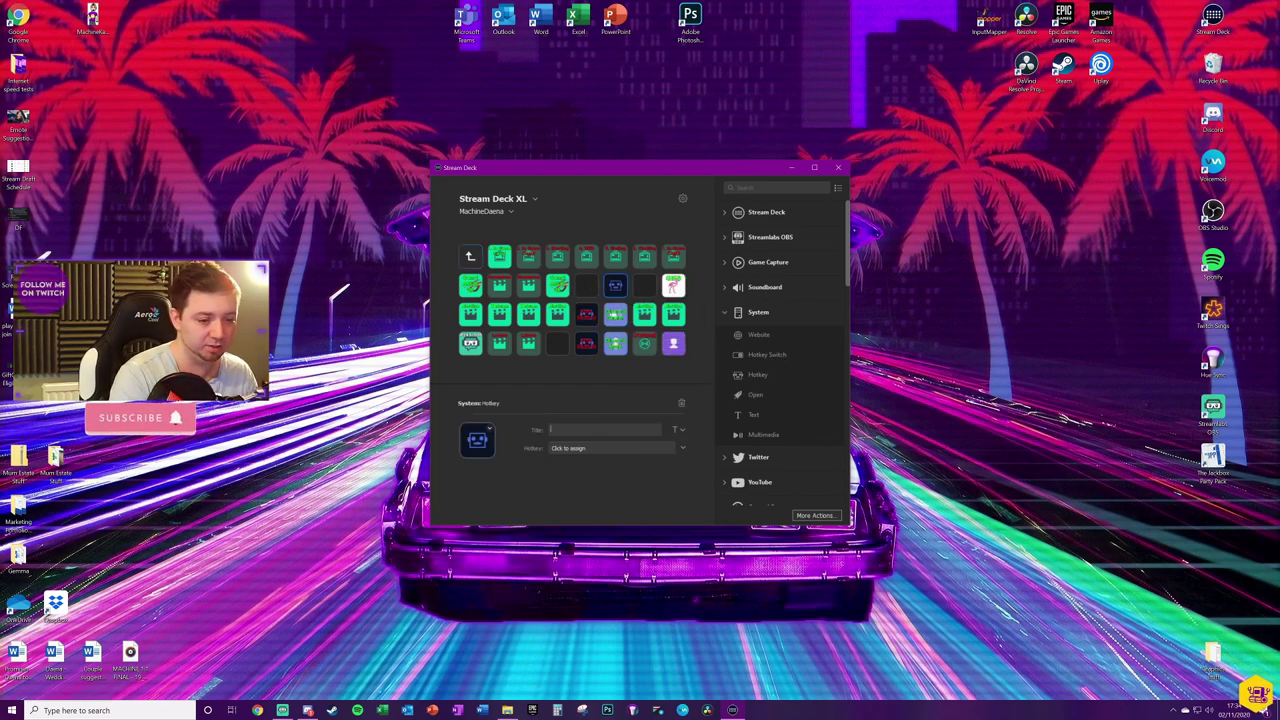
text(Mute)
key(Return)
text(Discord)
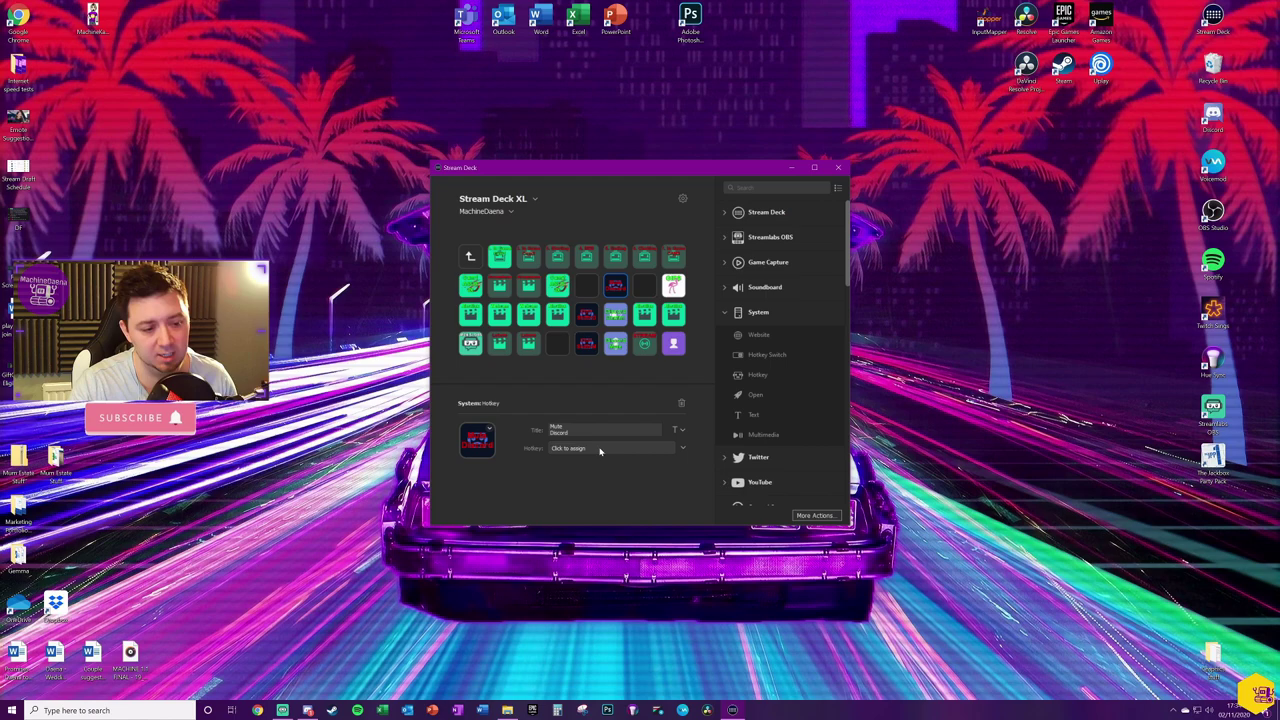
Set the key's hotkey to Ctrl+Shift+D, matching Discord's deafen shortcut
click(600, 450)
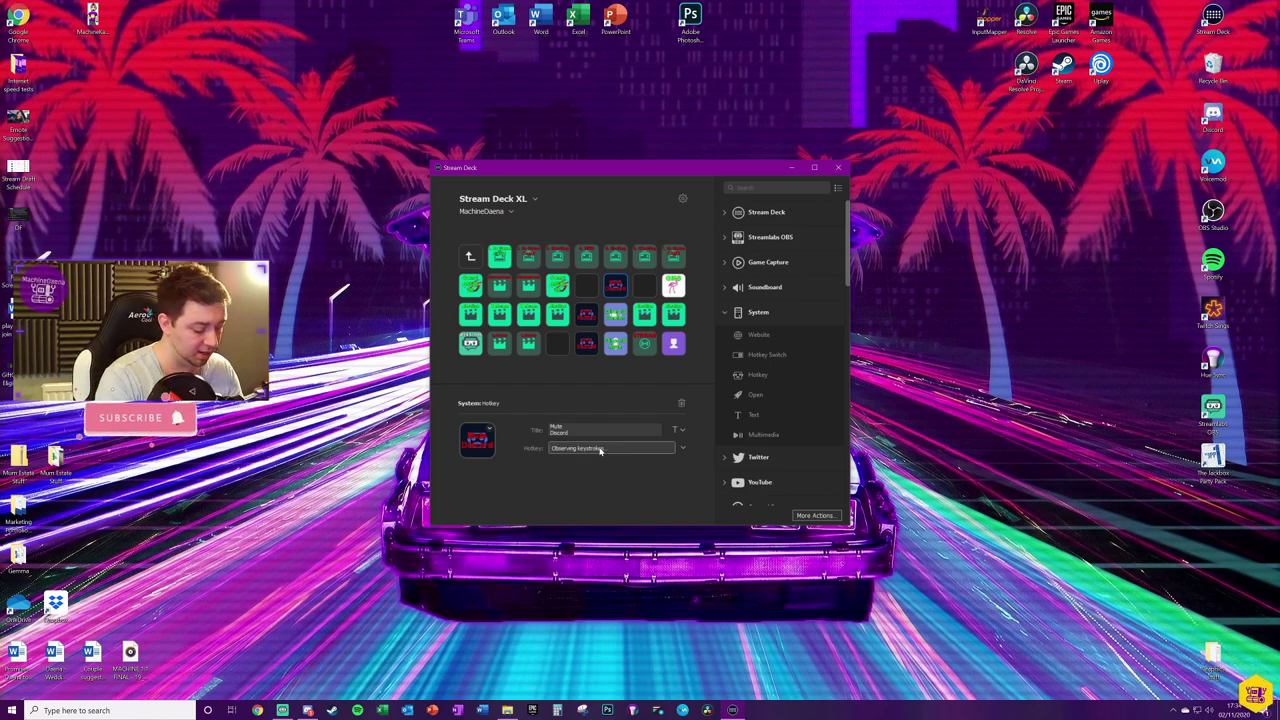
key(ctrl+shift)
key(ctrl+shift+d)
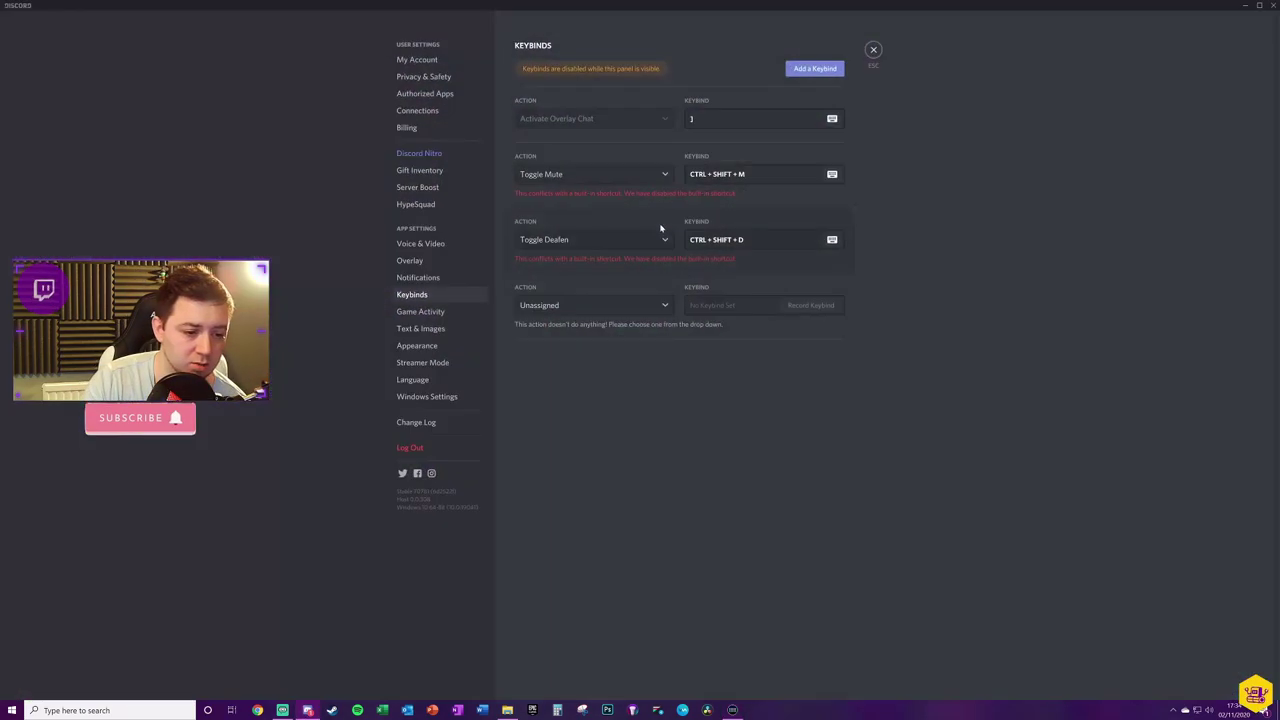
Close Discord settings, deafen with Ctrl+Shift+D, then turn deafen back off
click(874, 52)
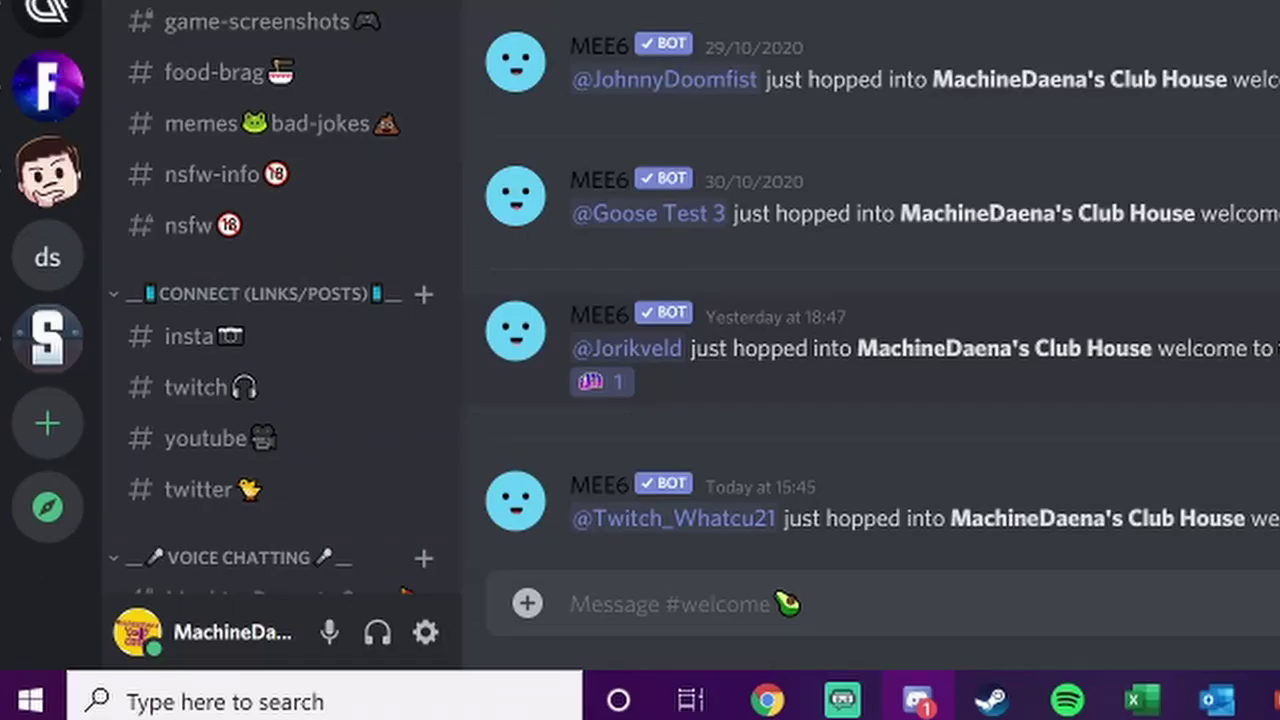
key(ctrl+shift+d)
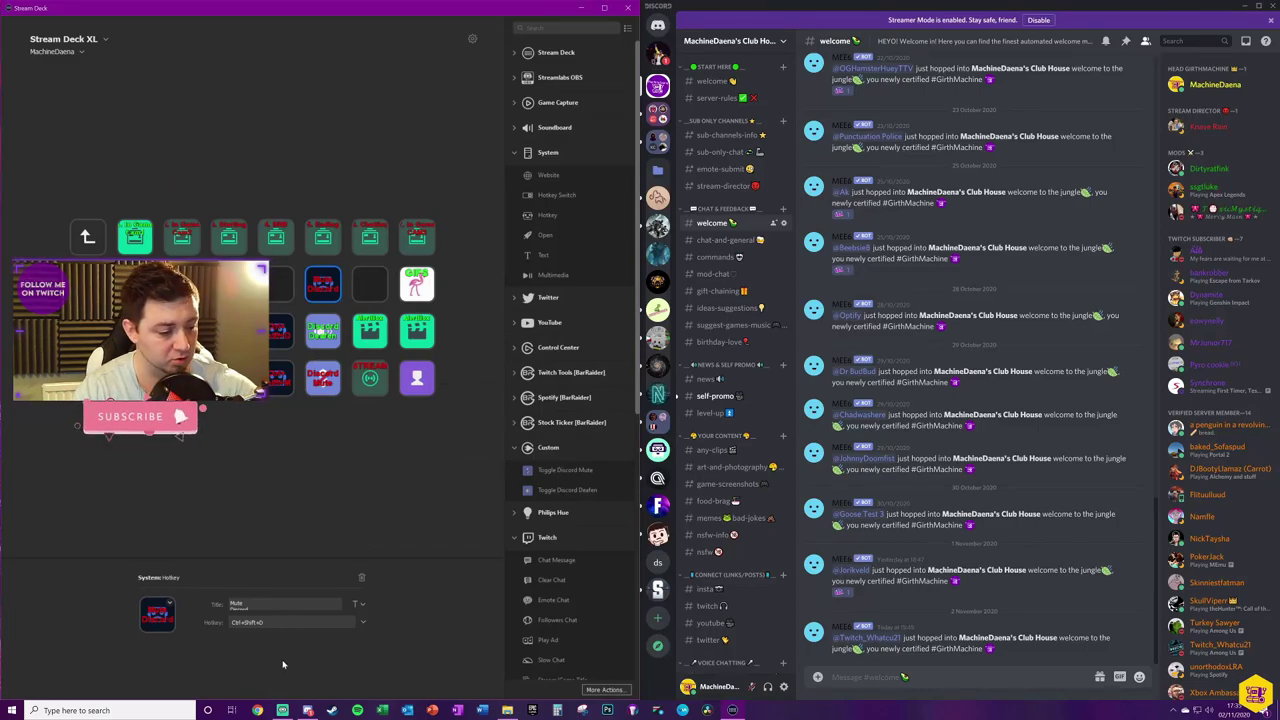
click(765, 686)
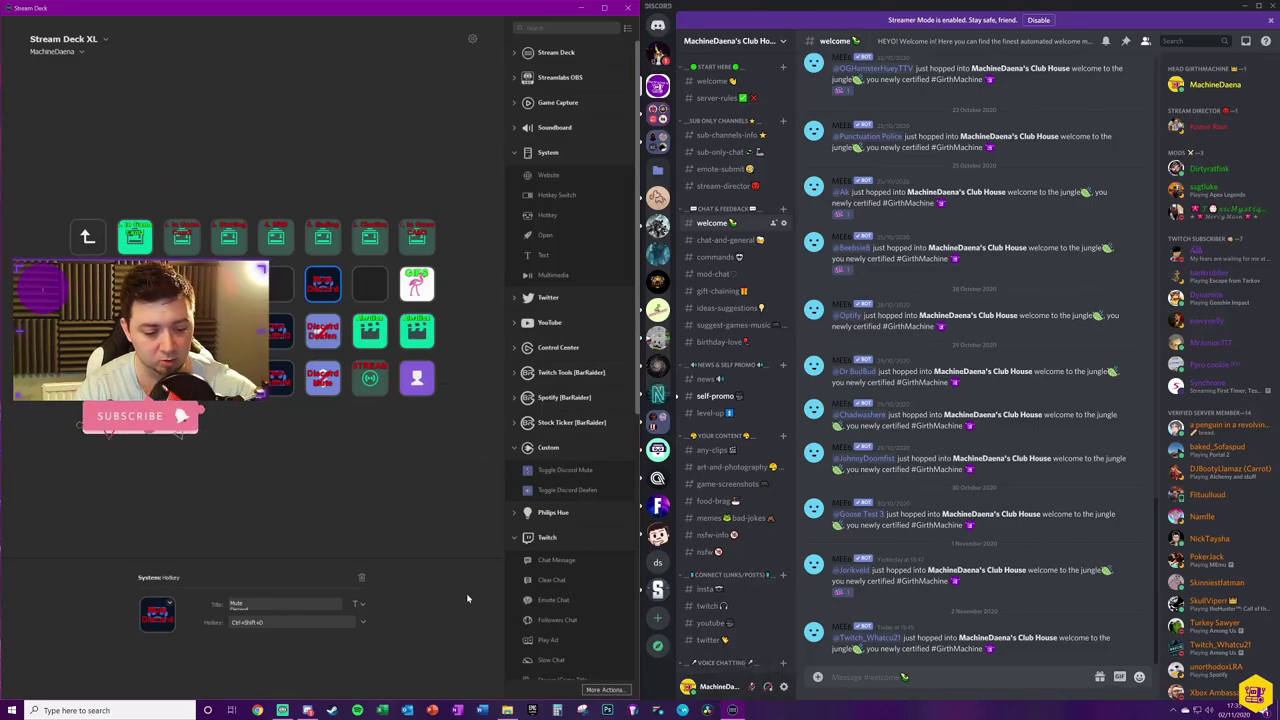